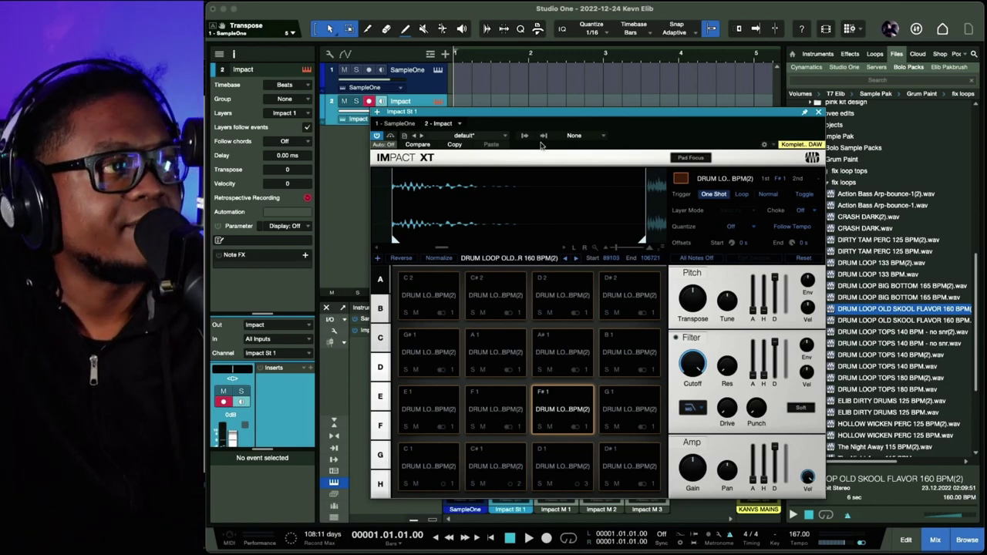
Step: Bring up the SampleOne instrument, audition notes on its keyboard, and close the editor
drag(547, 116, 604, 162)
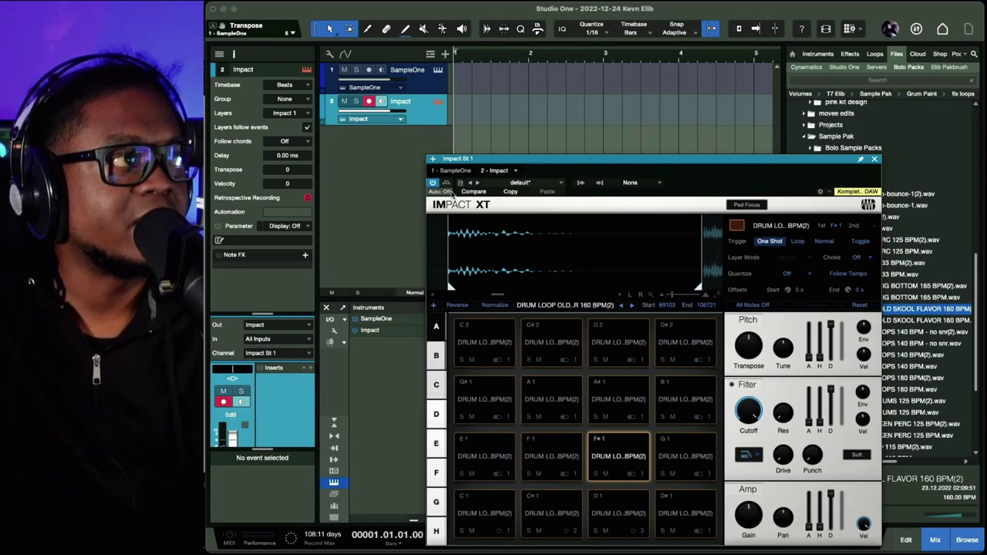
click(423, 92)
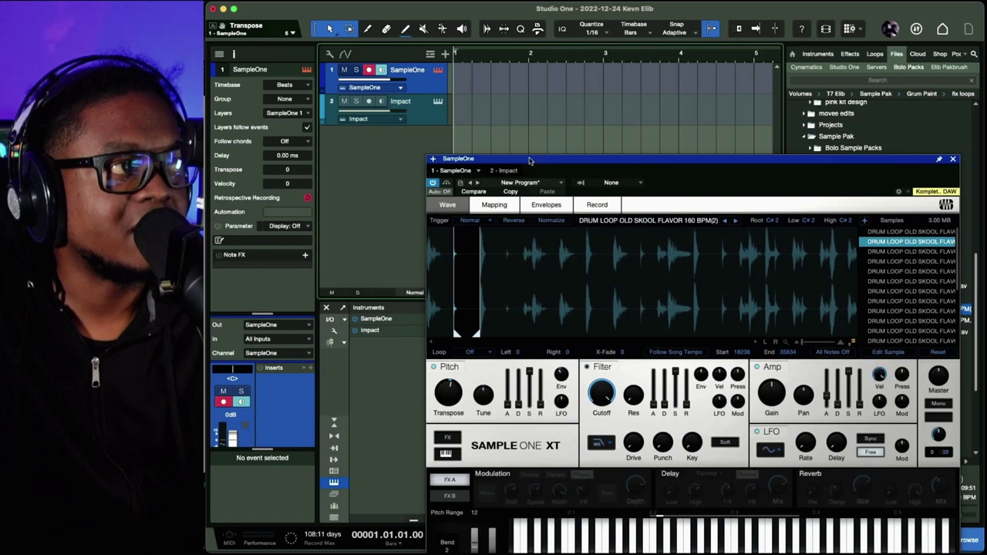
drag(528, 159, 451, 39)
click(543, 424)
click(637, 424)
click(698, 420)
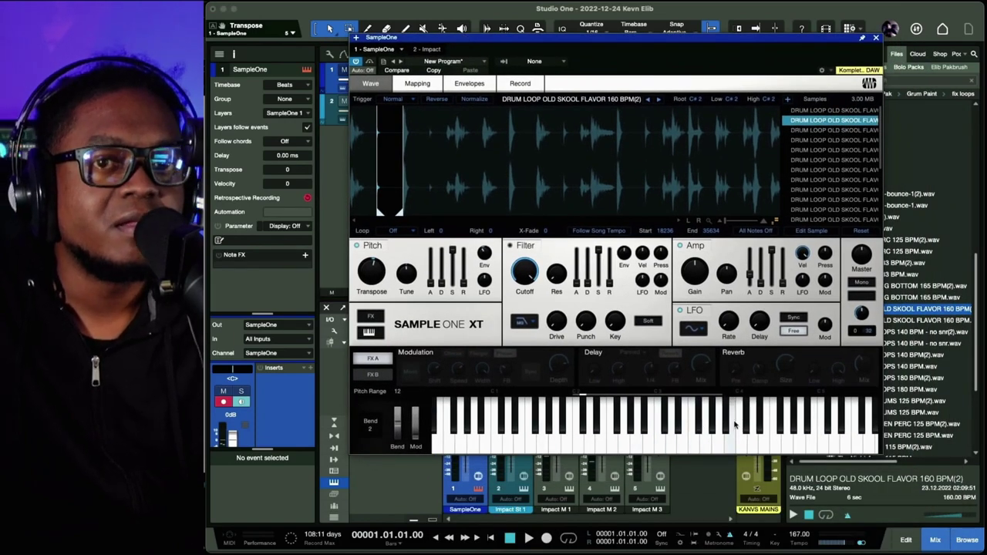
drag(626, 43, 626, 97)
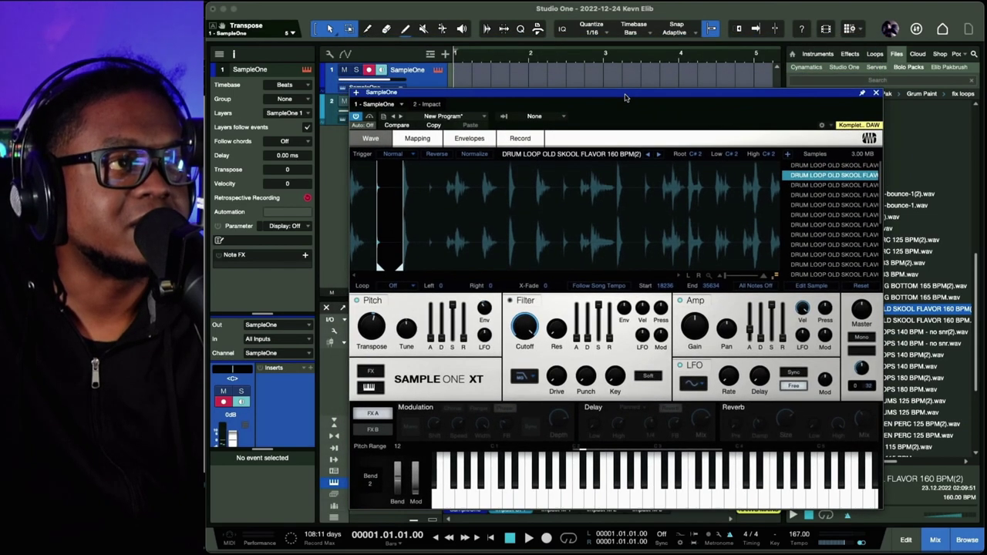
click(876, 93)
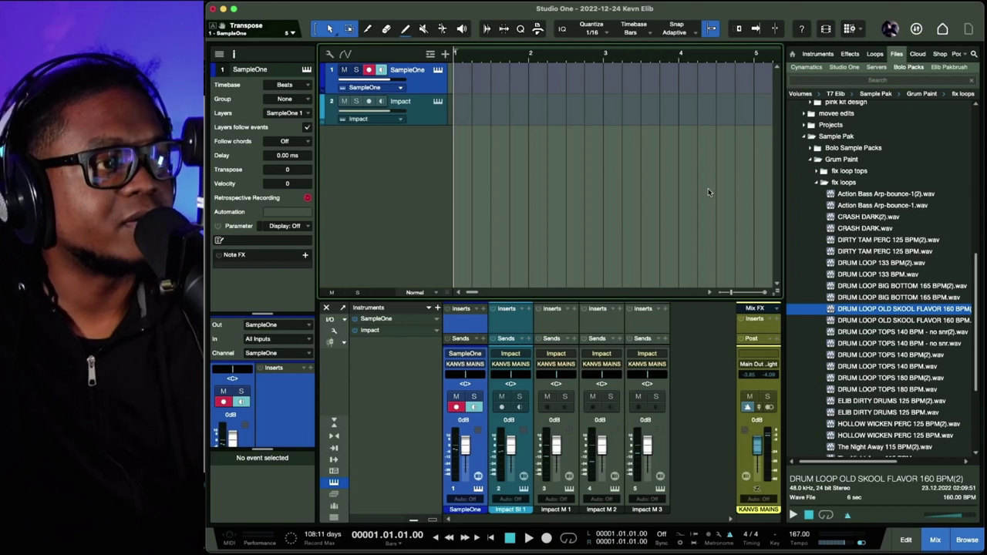
Step: Switch to Ableton Live and show the full, unfiltered contents of the Sample Pak folder
key(super+Tab)
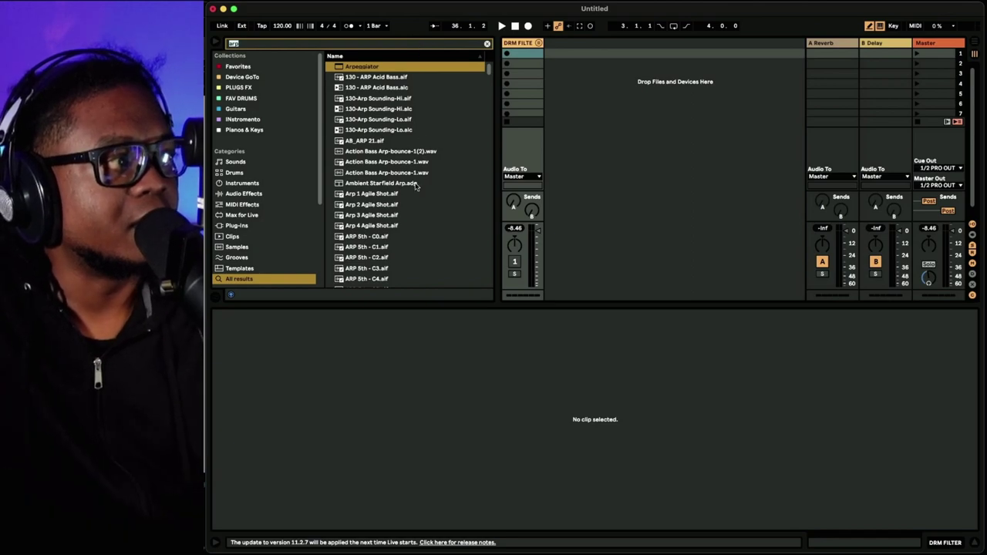
scroll(274, 252, down, 5)
click(267, 269)
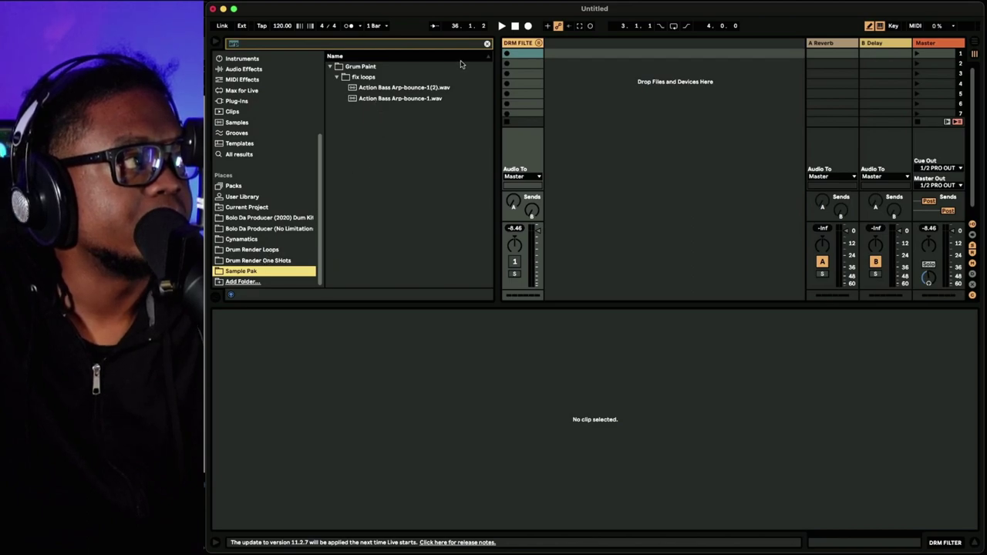
click(487, 45)
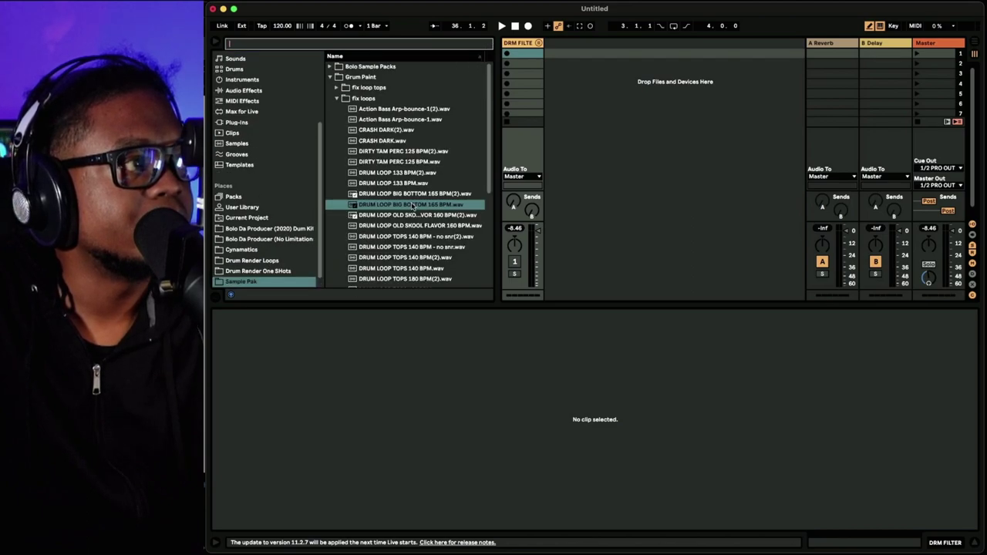
Step: Load DRUM LOOP BIG BOTTOM 165 BPM.wav onto a new audio track and play its clip
drag(412, 205, 556, 55)
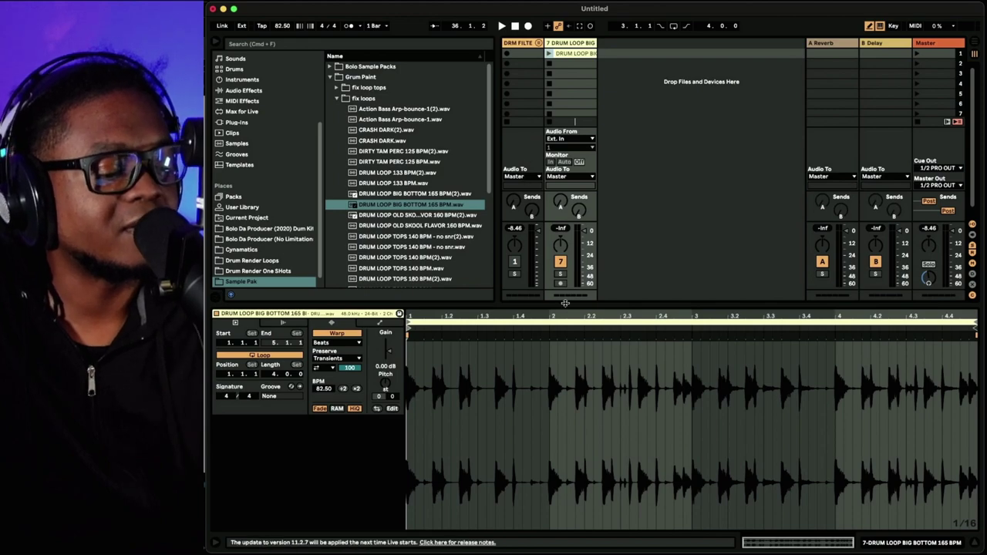
click(548, 54)
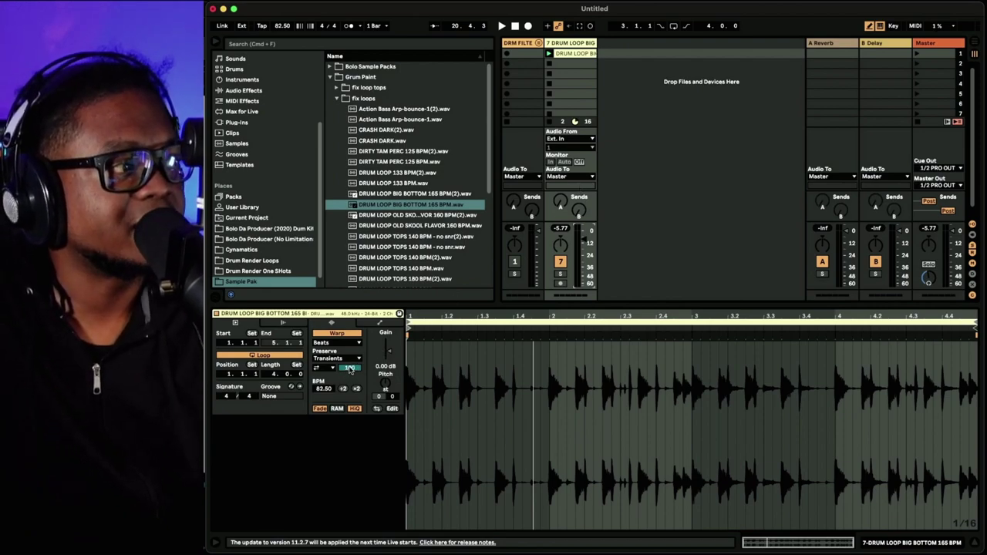
key(space)
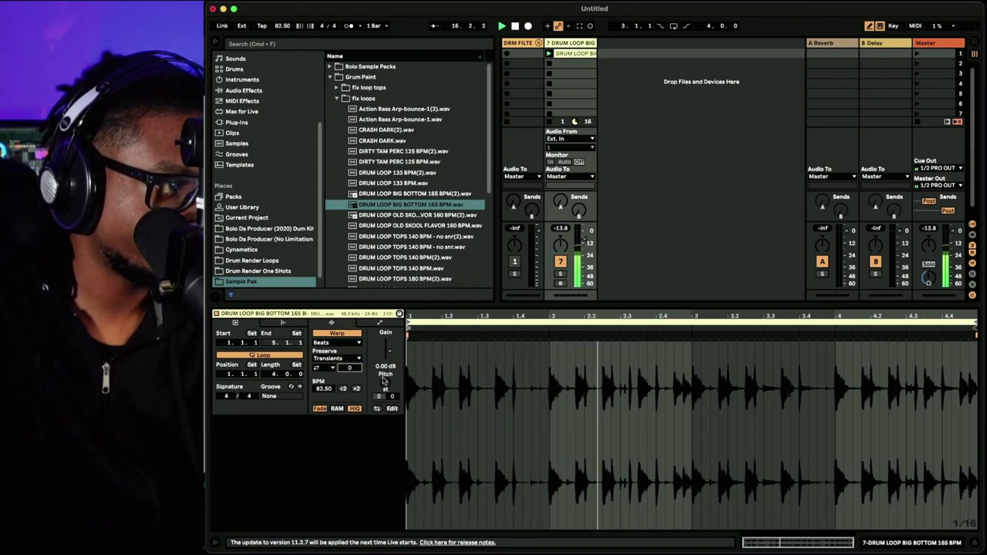
Step: Lower the drum loop clip's pitch to -5 semitones and set its transient envelope to 16 in Beats mode
drag(384, 381, 349, 345)
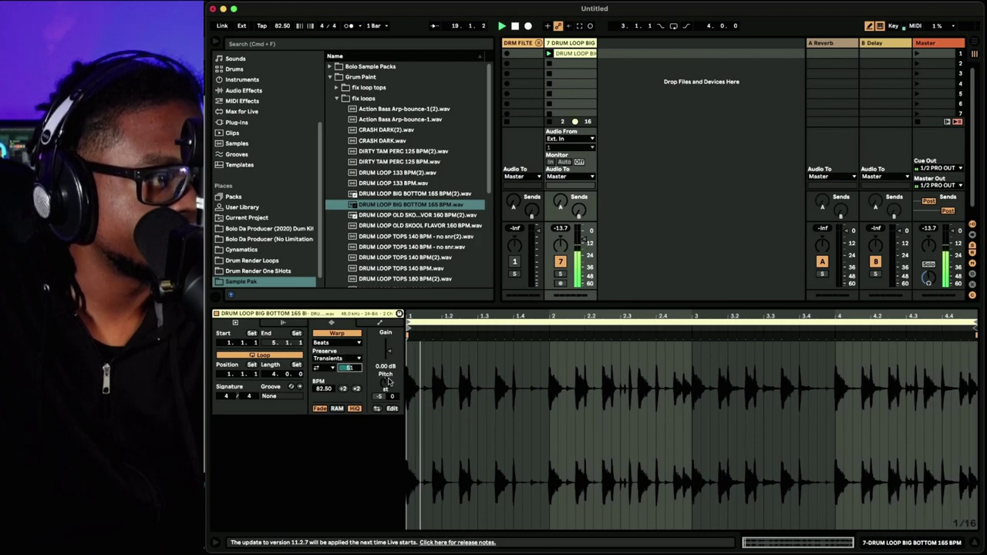
drag(350, 368, 350, 383)
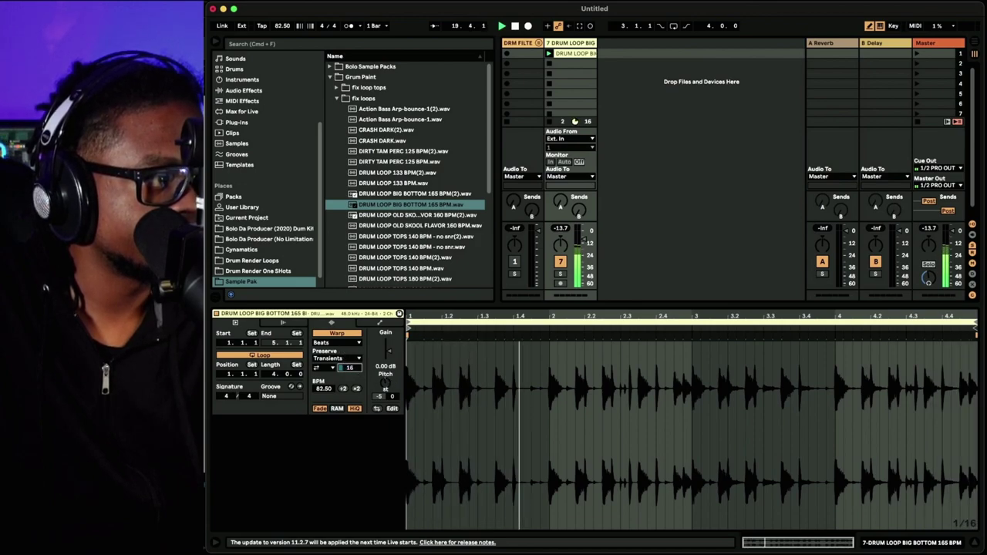
click(357, 342)
click(358, 343)
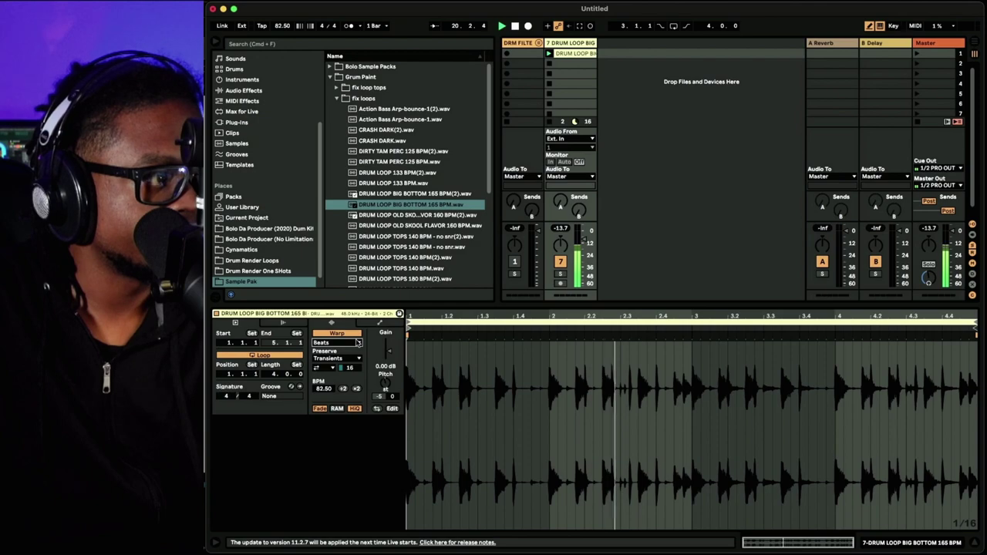
Step: Switch the clip's transient loop mode to off and raise its pitch to +13 semitones
click(326, 368)
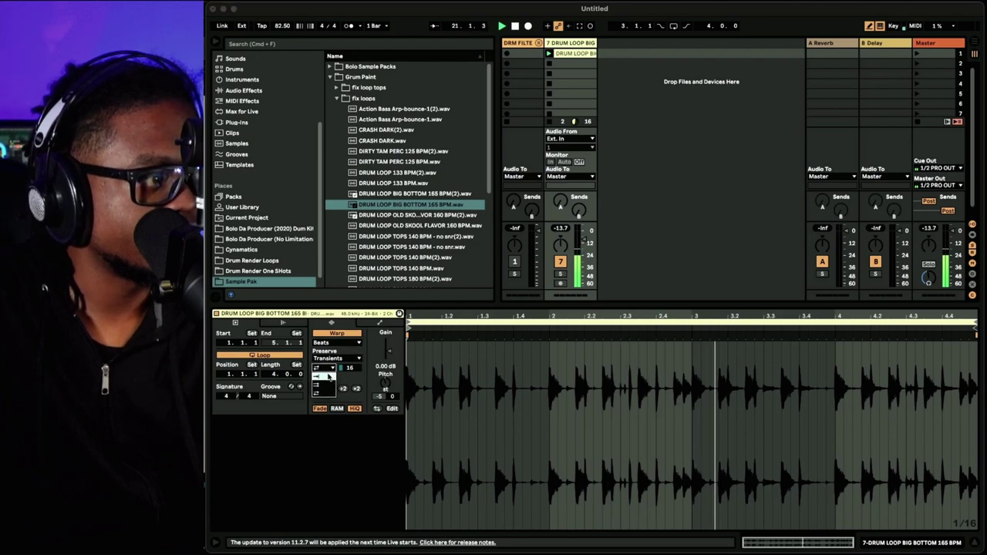
click(328, 375)
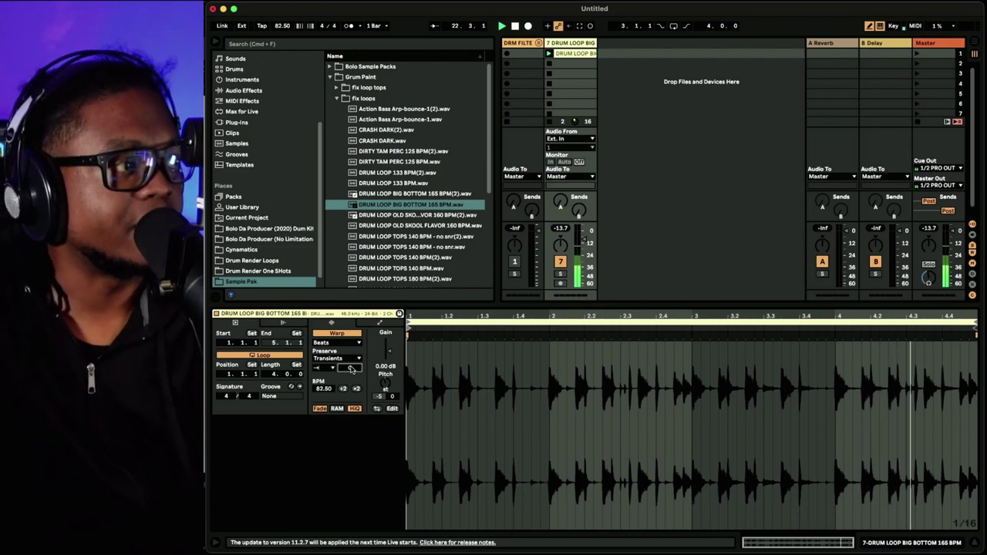
drag(385, 383, 386, 361)
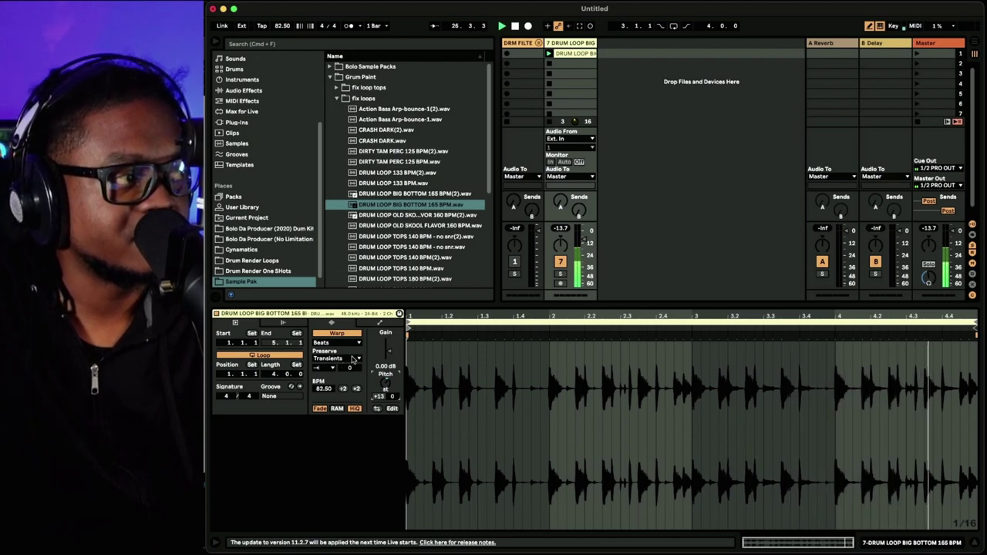
Step: Set the Beats warp mode to preserve 1/4 notes and raise the transient envelope
click(354, 359)
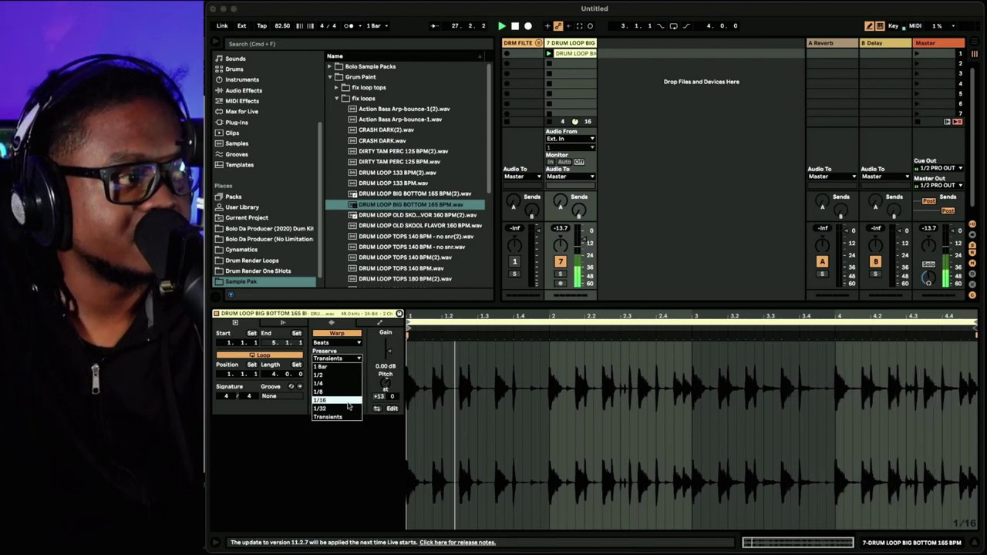
click(346, 382)
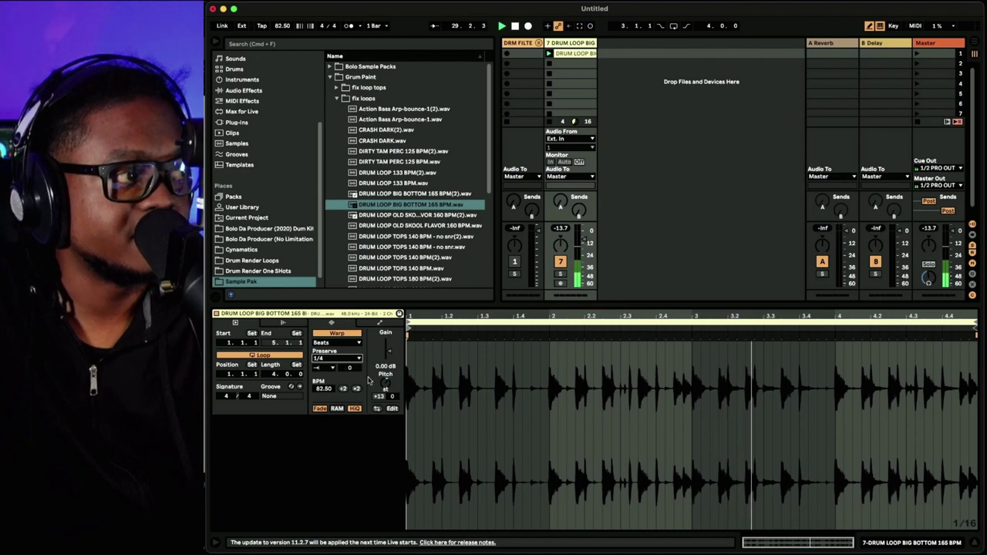
drag(348, 368, 349, 343)
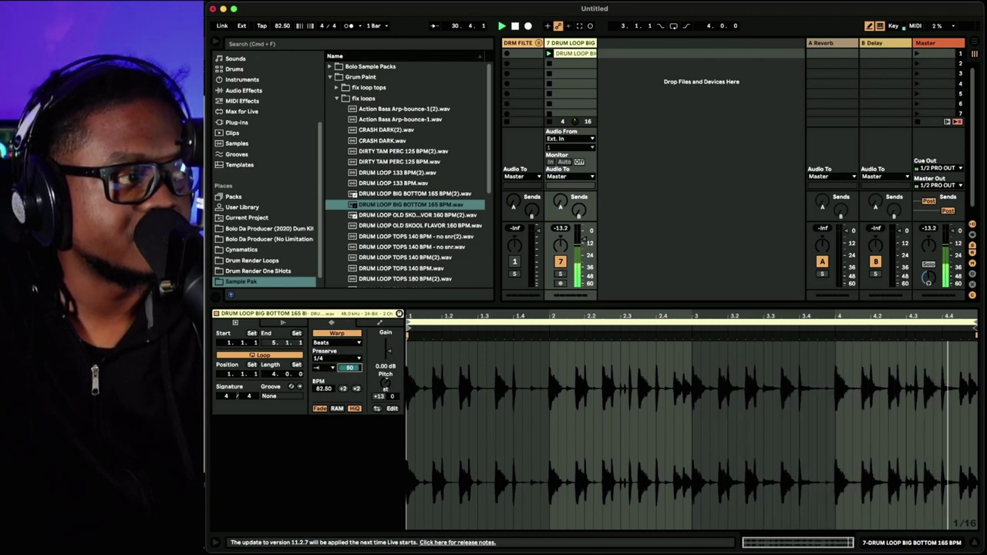
Step: Preserve 1/8 notes in the Beats warp settings, lower the transient envelope, and raise the pitch to +20 semitones
click(336, 359)
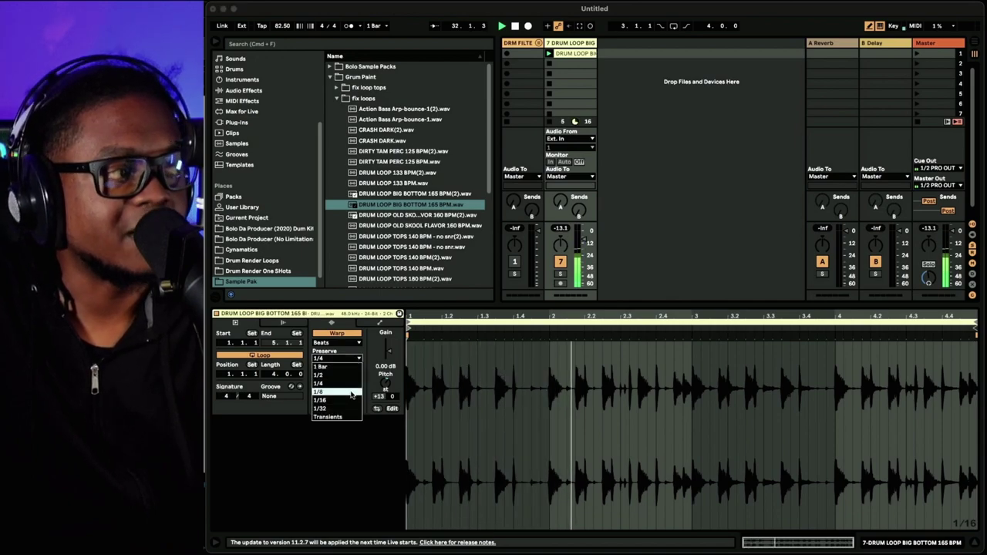
click(351, 392)
mouse_move(350, 368)
mouse_down()
mouse_move(350, 400)
mouse_move(386, 391)
mouse_move(386, 425)
mouse_move(385, 385)
mouse_move(349, 373)
mouse_move(348, 383)
mouse_up()
click(385, 383)
Step: Set the Beats warp mode to preserve 1/16 notes with a transient envelope of 9
click(355, 358)
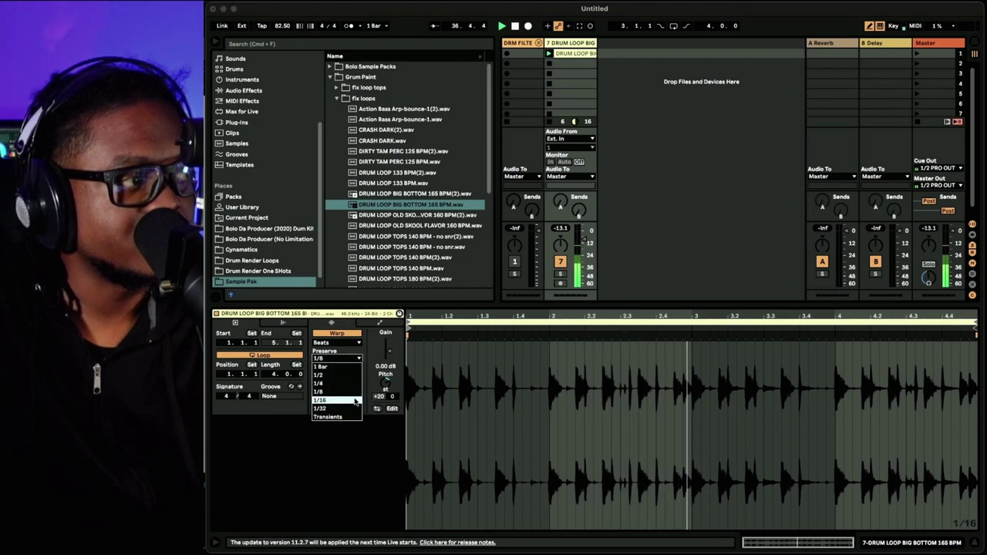
click(352, 369)
text(3)
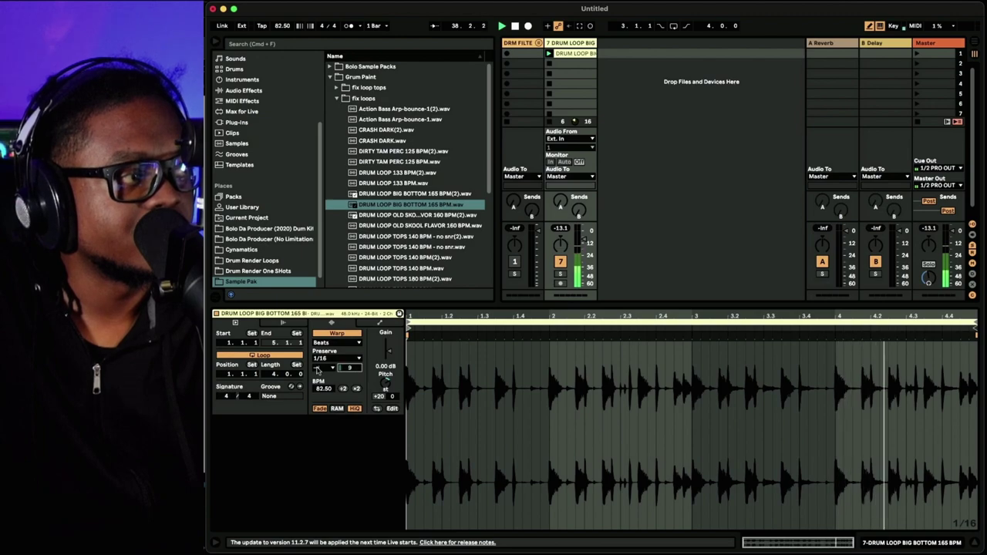
Step: Set transient looping to back-and-forth with an envelope of 36, and lower the clip's pitch to +7 semitones
click(324, 369)
click(317, 392)
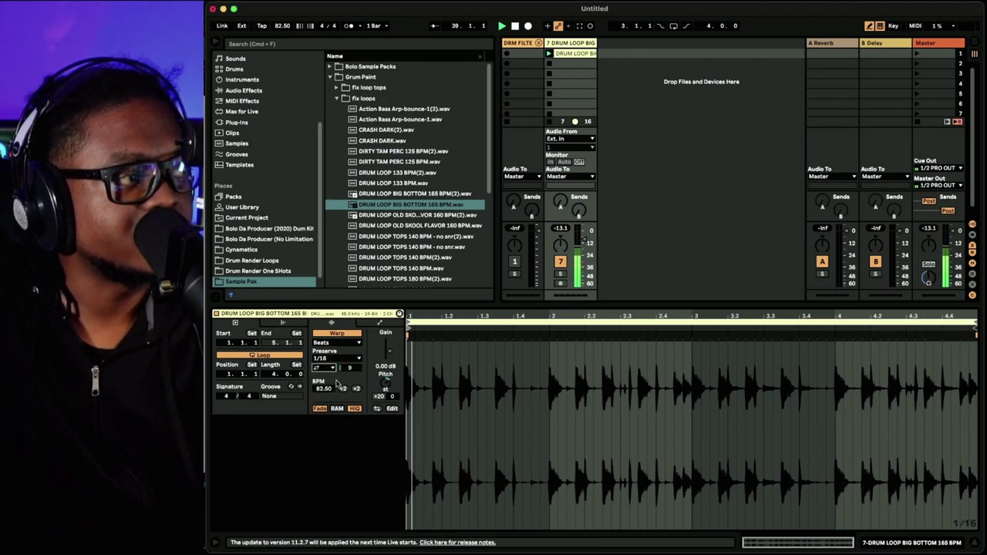
drag(349, 368, 350, 347)
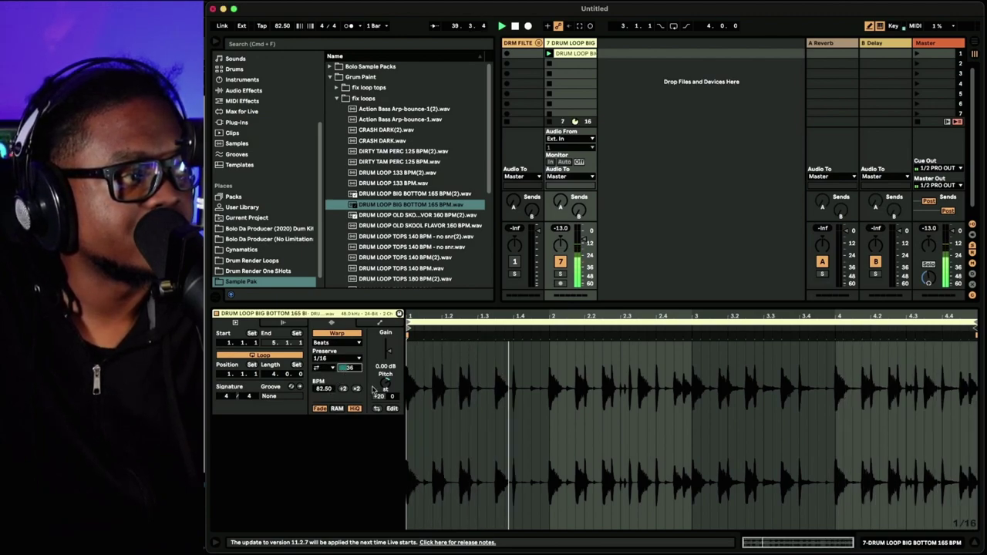
mouse_move(384, 383)
mouse_down()
mouse_move(384, 428)
mouse_move(385, 393)
mouse_up()
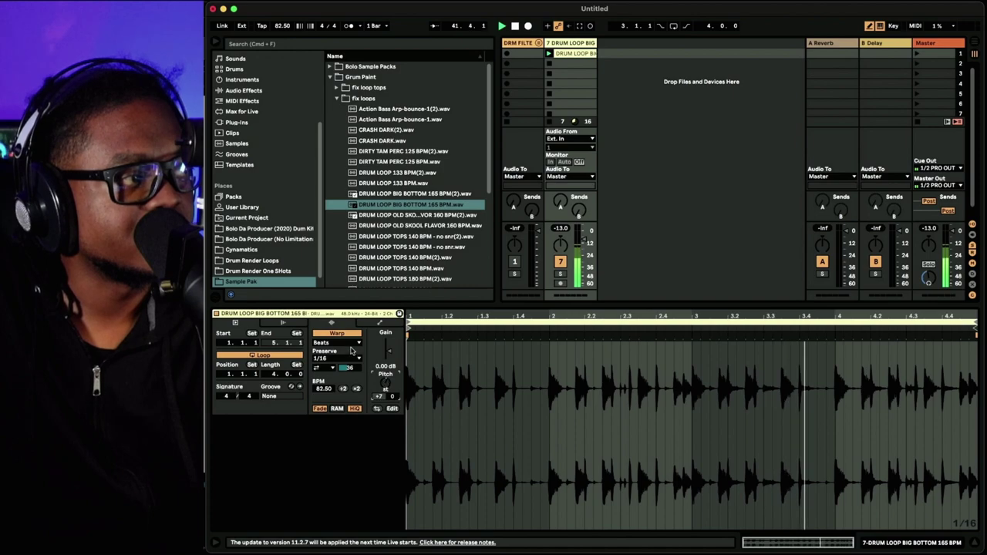
Step: Change the clip's warp mode to Re-Pitch and set its pitch to -10 semitones
click(336, 342)
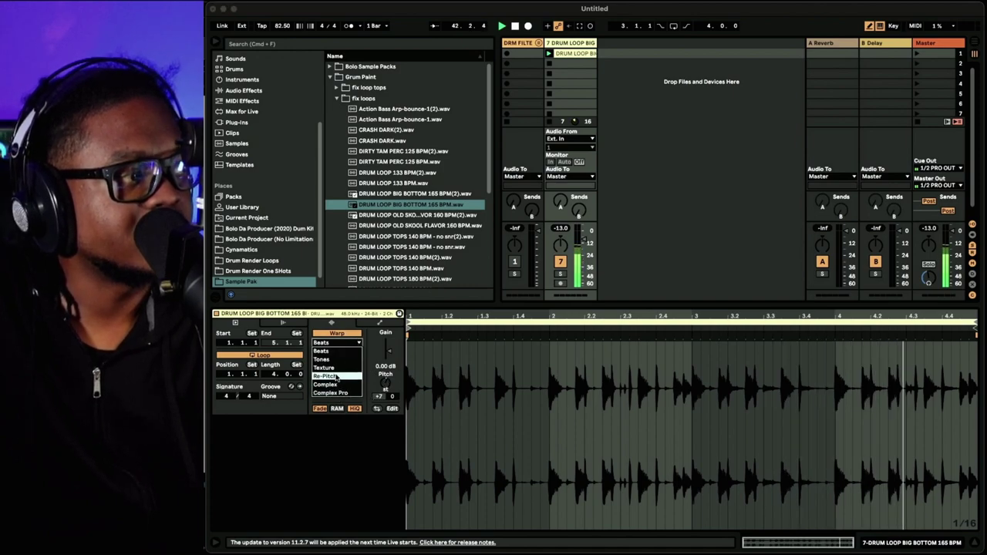
click(327, 376)
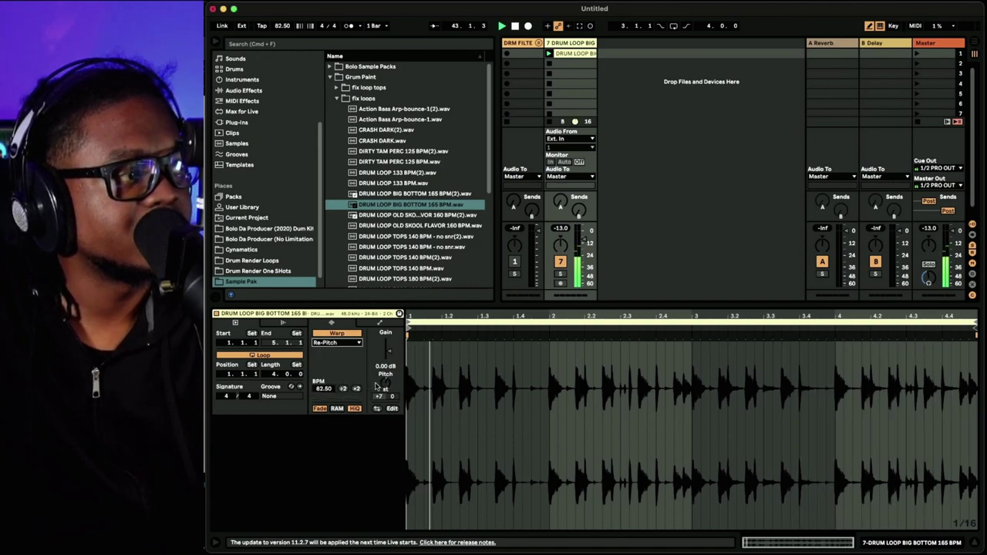
mouse_move(385, 383)
mouse_down()
mouse_move(385, 414)
mouse_move(385, 367)
mouse_up()
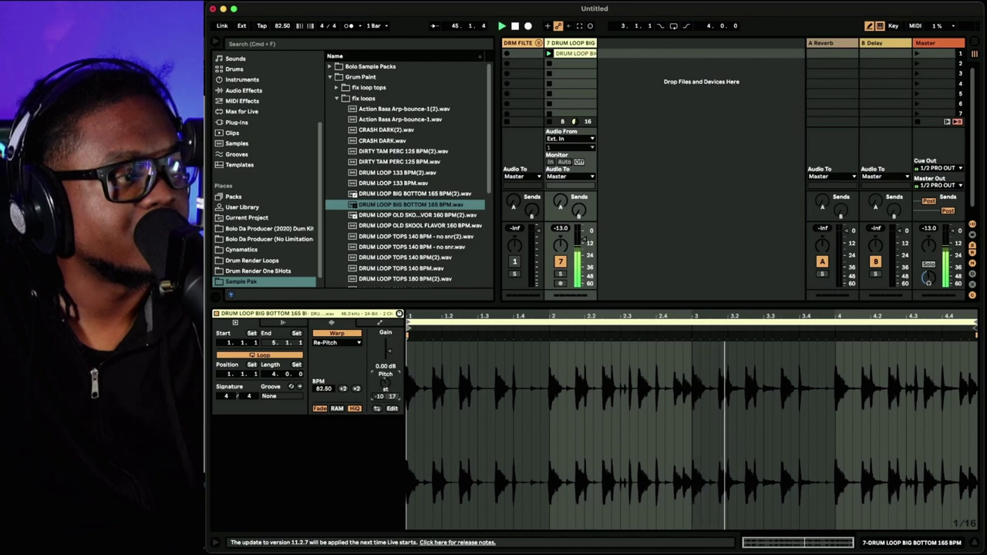
Step: Try the Complex warp mode on the clip with the pitch lowered to -20 semitones
click(356, 343)
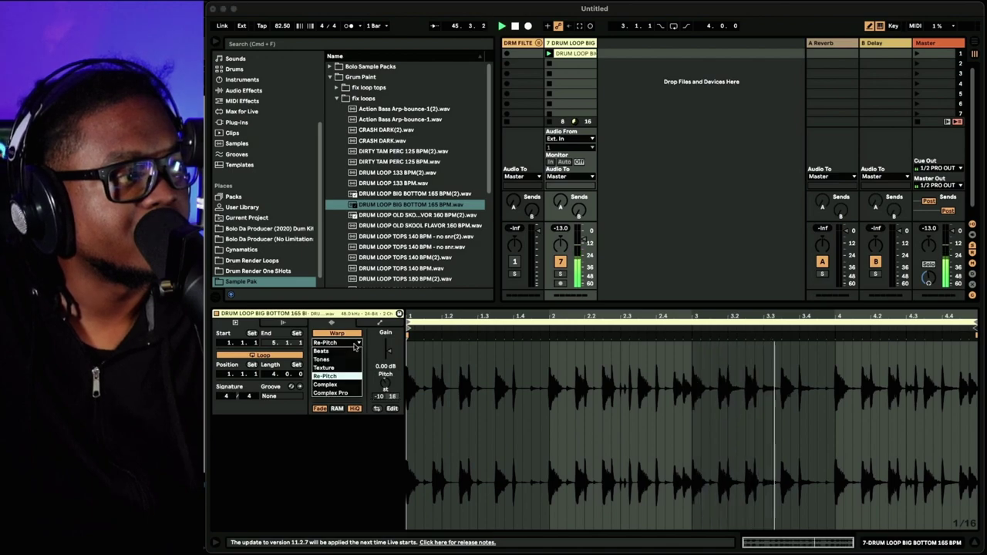
click(345, 384)
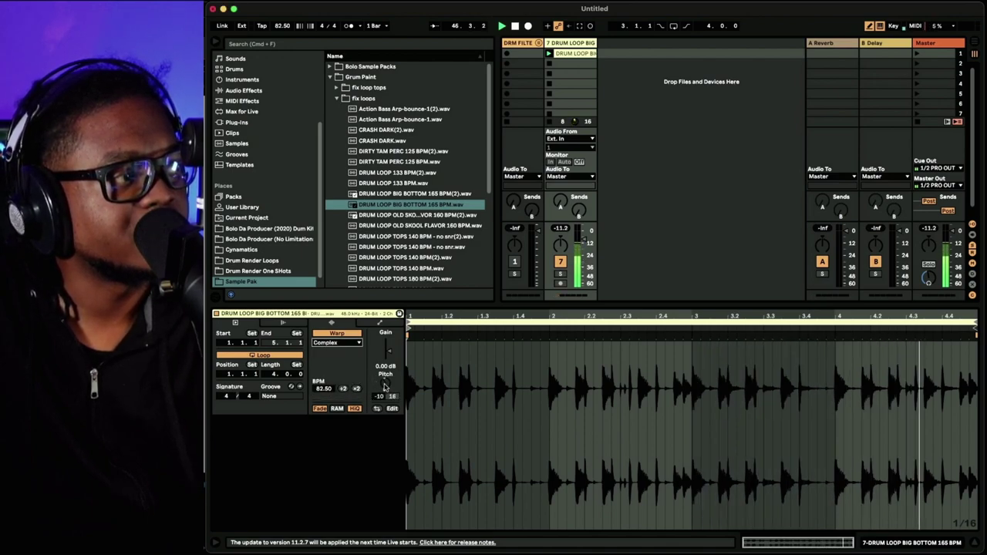
drag(388, 384, 386, 441)
Step: Switch the clip to Complex Pro warping with formants at 16.41, envelope at 194, and pitch at +10 semitones
click(355, 343)
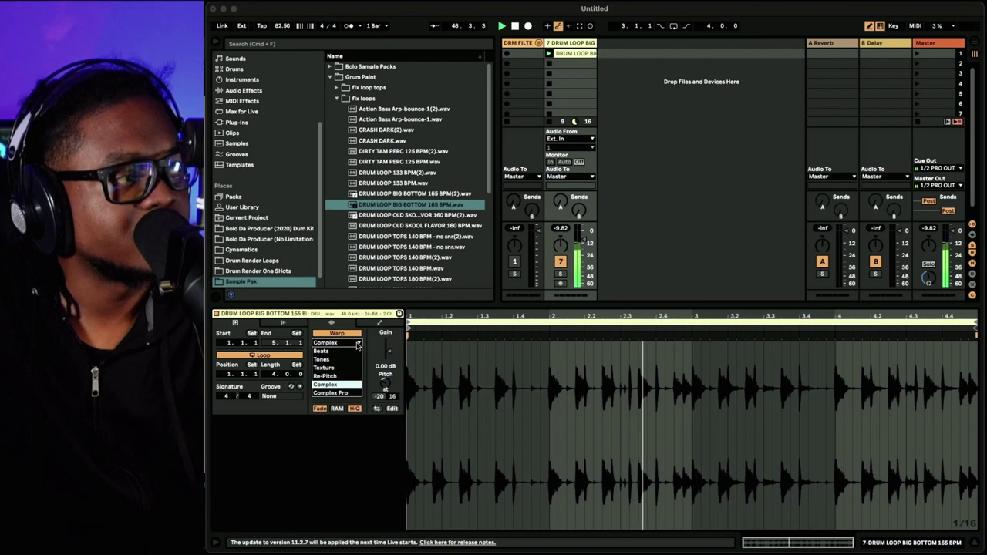
click(355, 393)
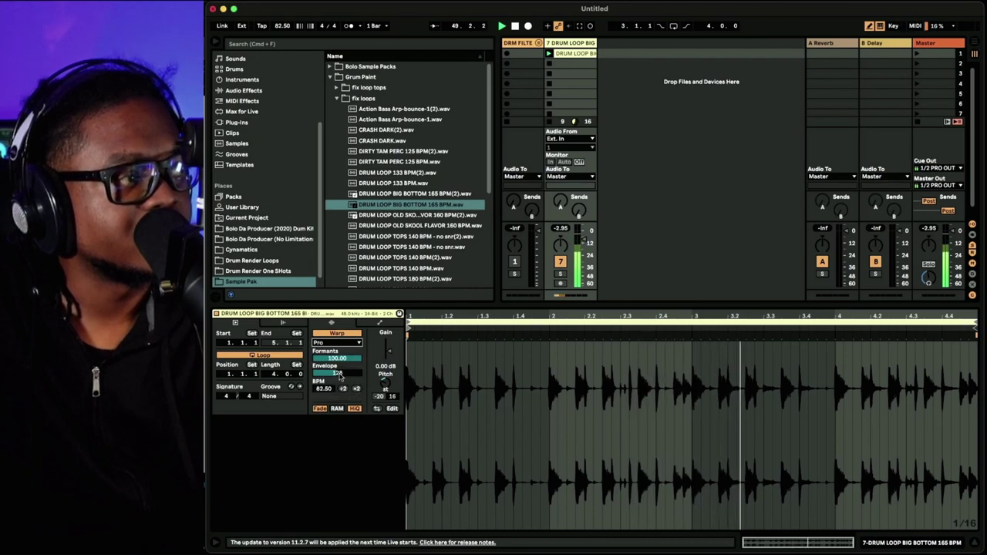
drag(337, 373, 385, 386)
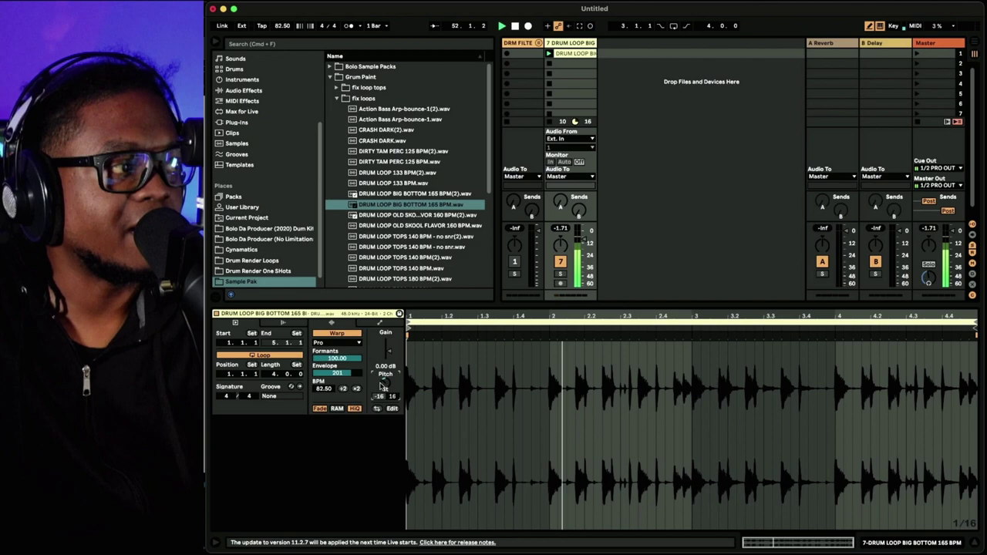
drag(337, 373, 337, 341)
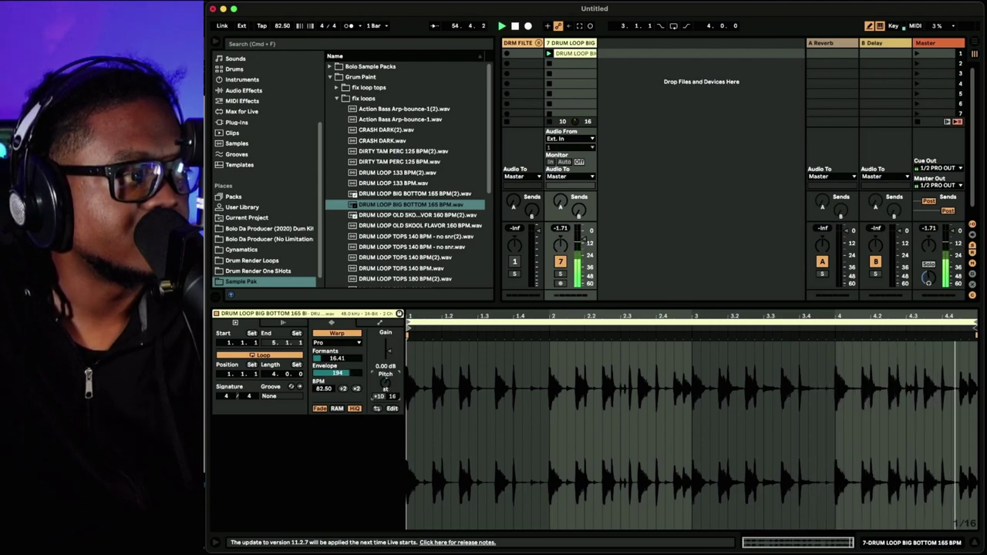
Step: Convert the drums in the DRUM LOOP BIG BOTTOM clip to a new MIDI track
click(358, 342)
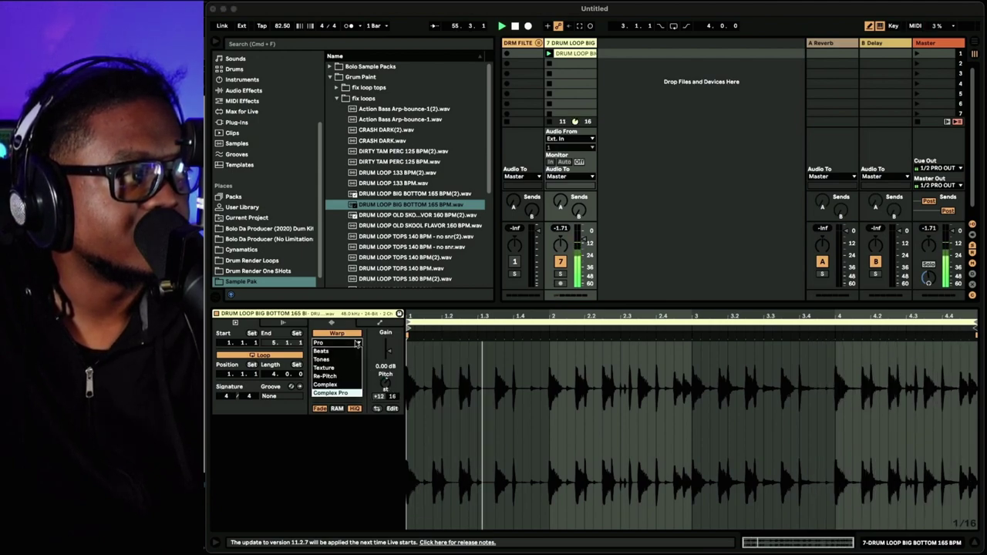
click(356, 341)
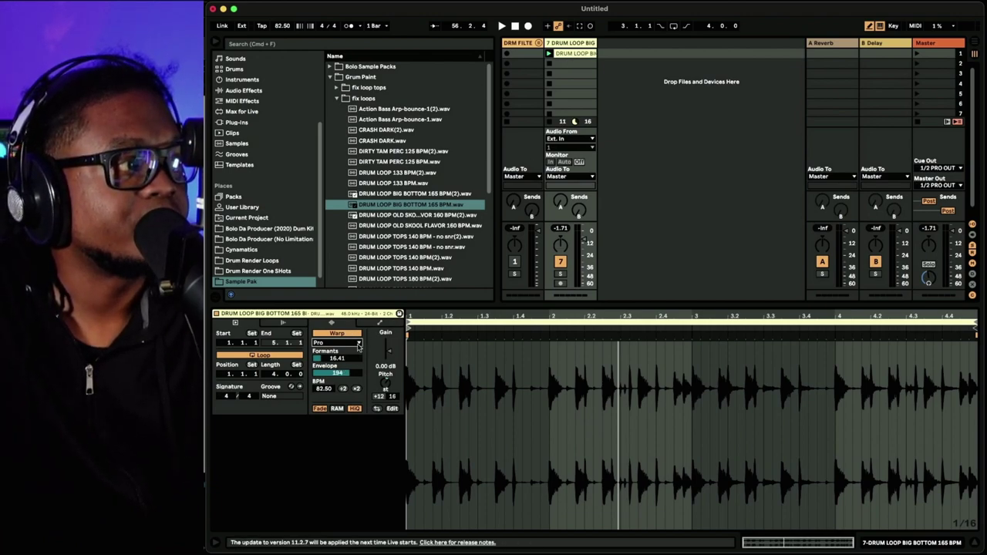
right_click(575, 55)
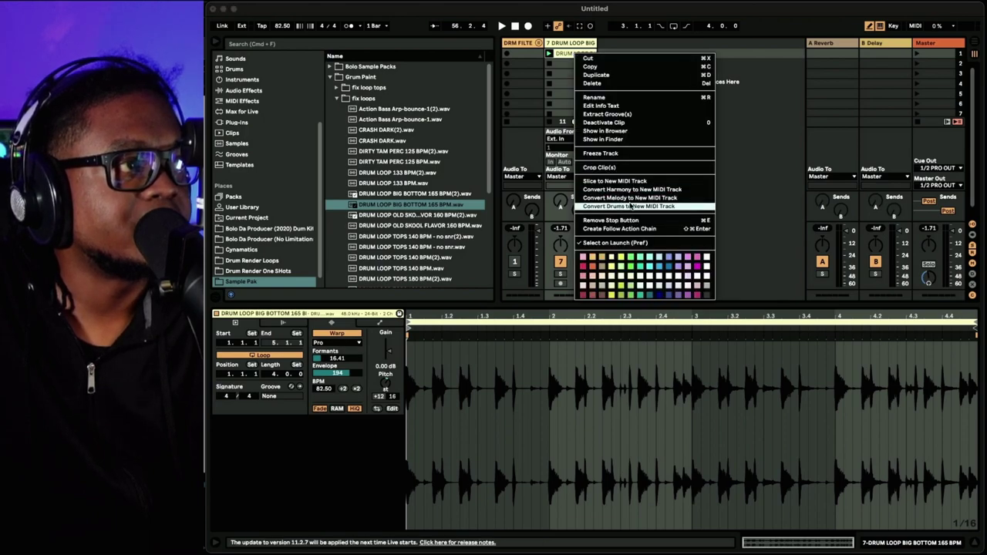
click(683, 207)
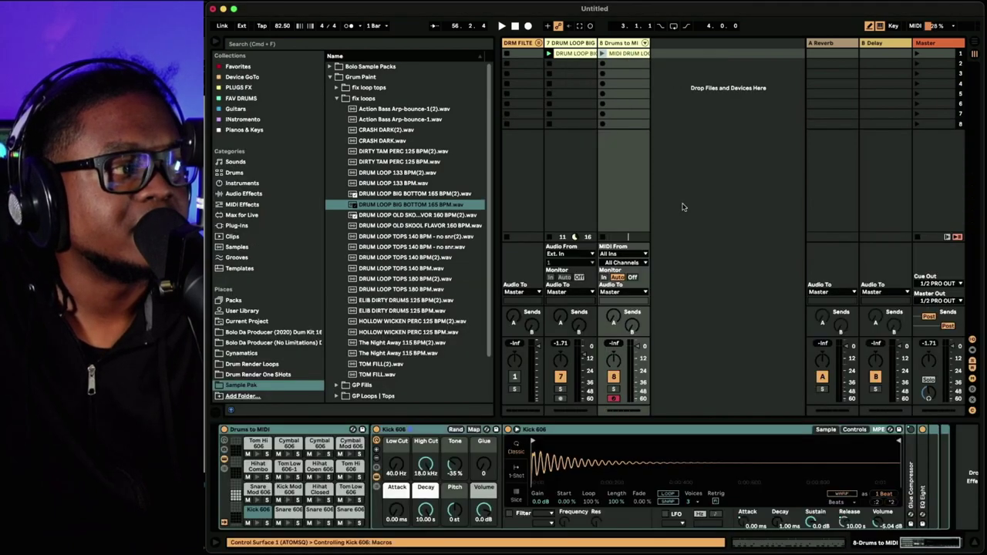
Step: Audition the Kick 606 pad, then delete all the chains from the converted track's drum rack
click(258, 524)
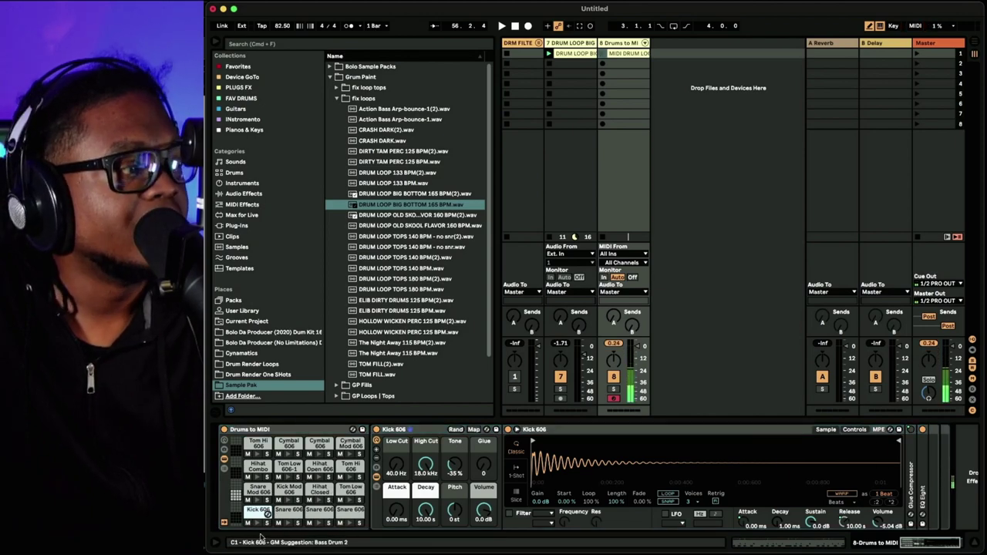
click(224, 469)
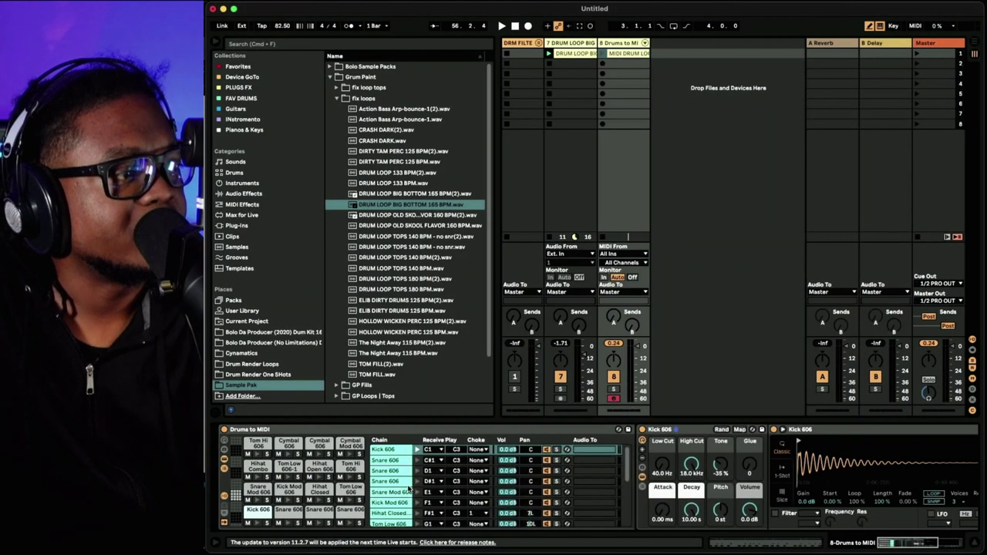
scroll(395, 453, down, 4)
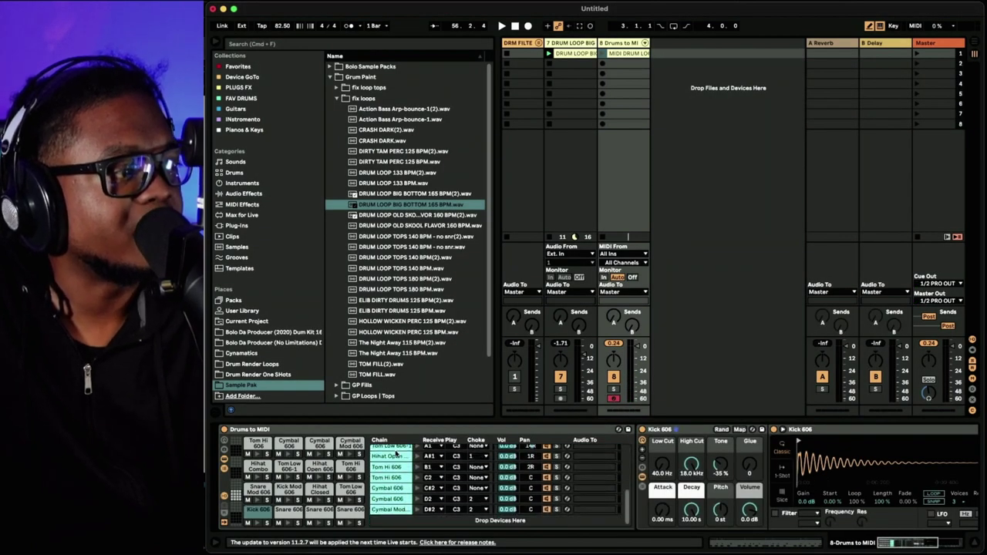
shift+click(401, 510)
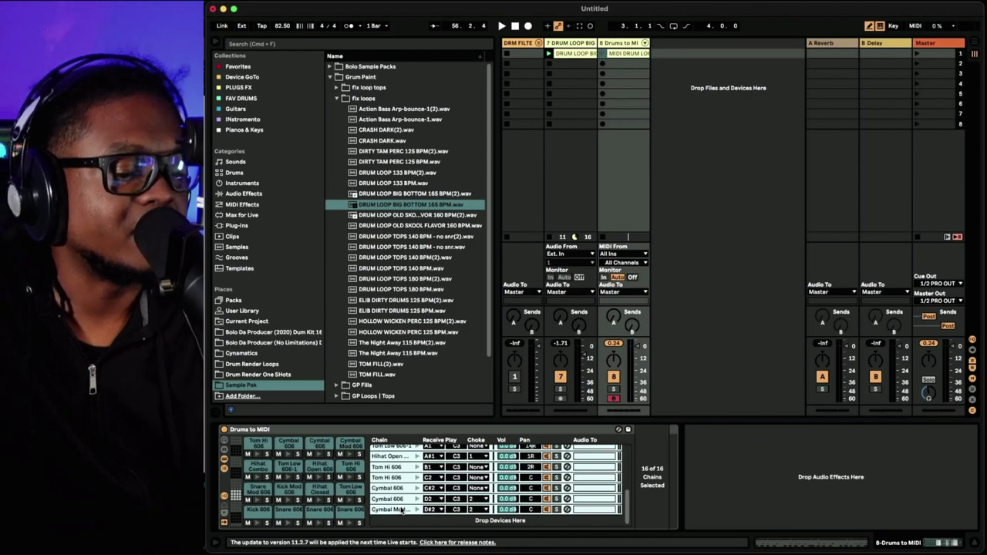
key(Delete)
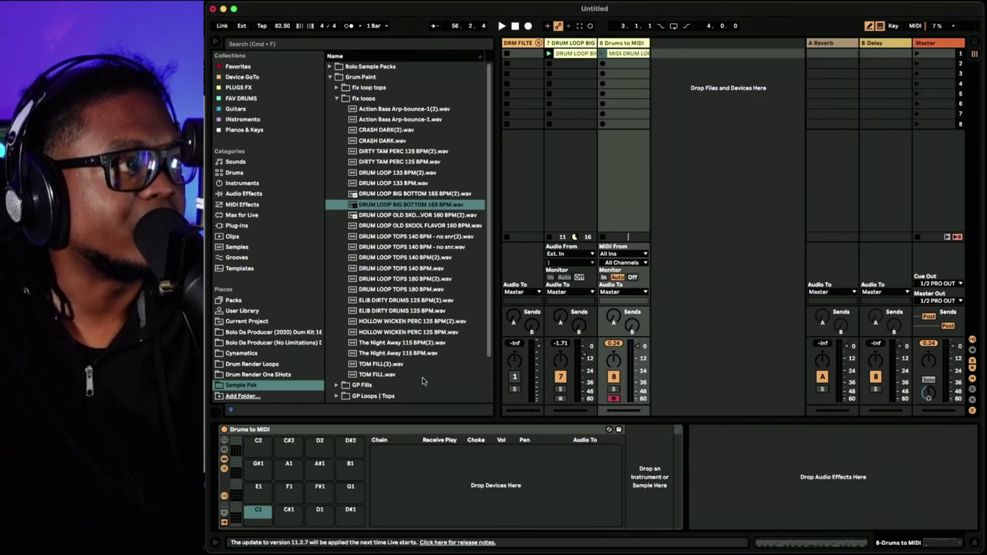
Step: Load the DRUM LOOP BIG BOTTOM clip onto the C1 pad of the emptied drum rack
click(578, 54)
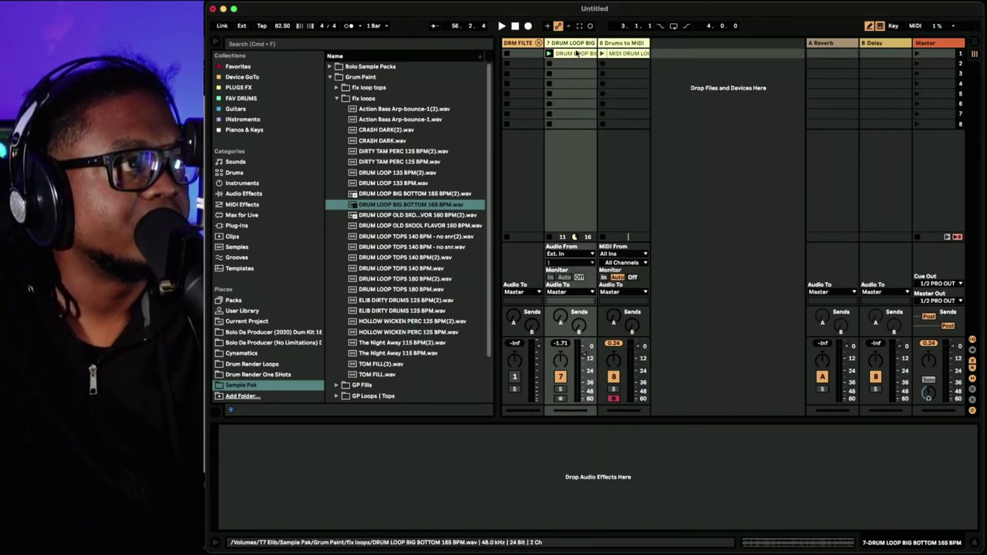
key(Right)
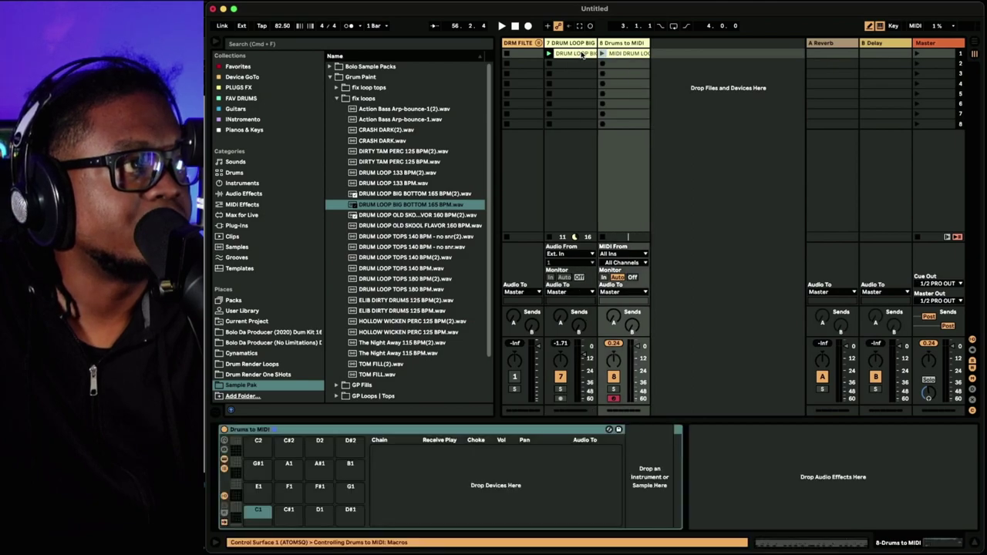
drag(594, 91, 263, 522)
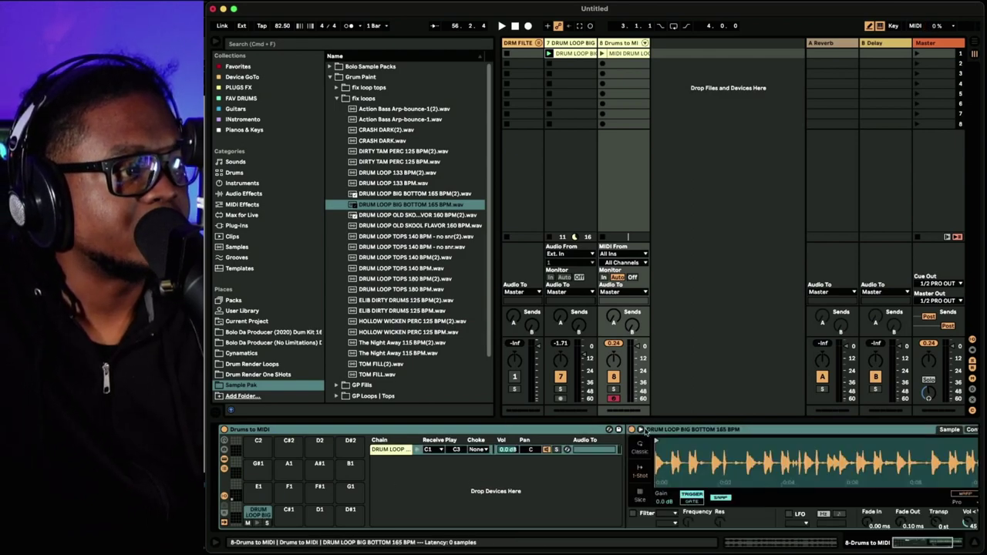
Step: Audition the loop in the sampler's enlarged waveform view and switch the sampler to Slice mode
click(639, 430)
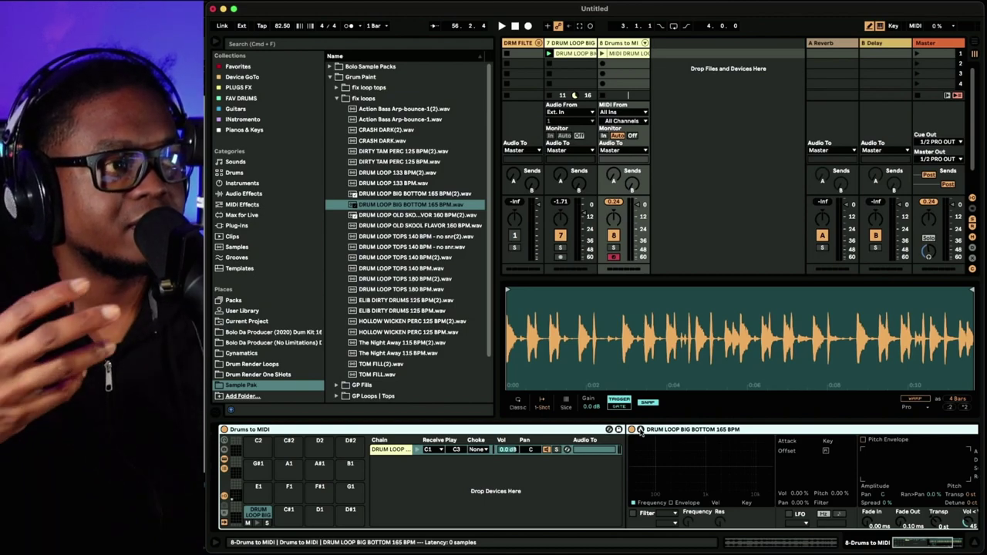
key(space)
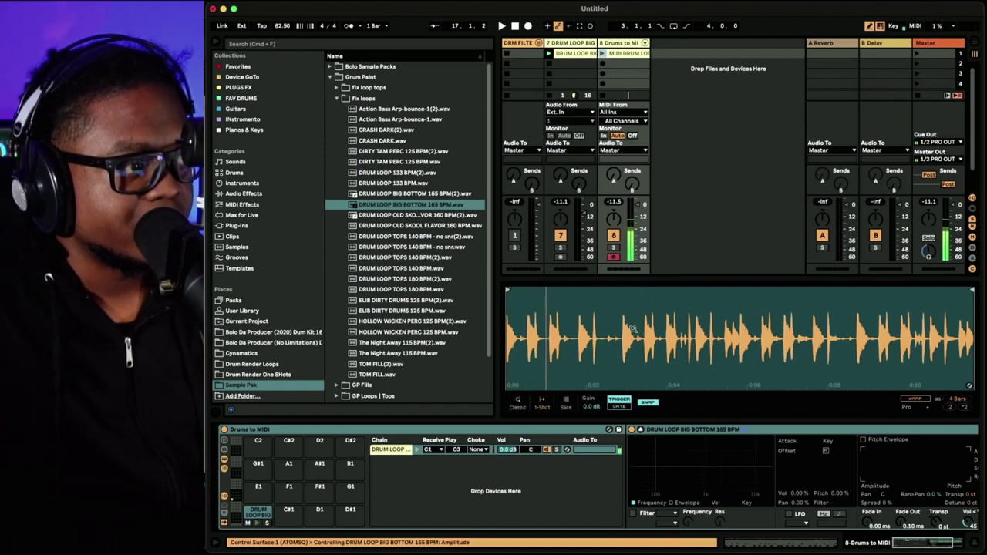
click(565, 404)
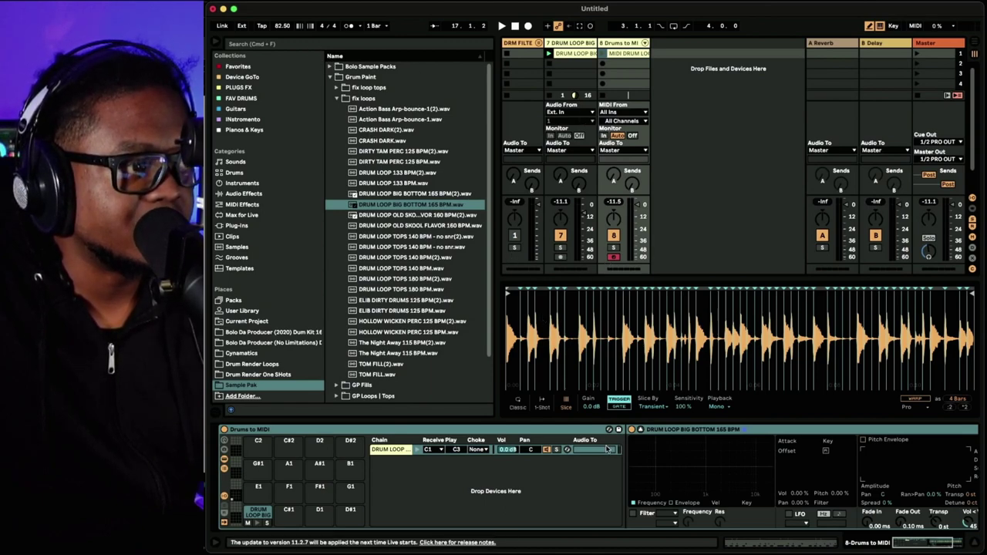
Step: Move the drum rack holding the sliced loop onto its own new track and compare it with the neighbouring tracks
drag(677, 430, 705, 247)
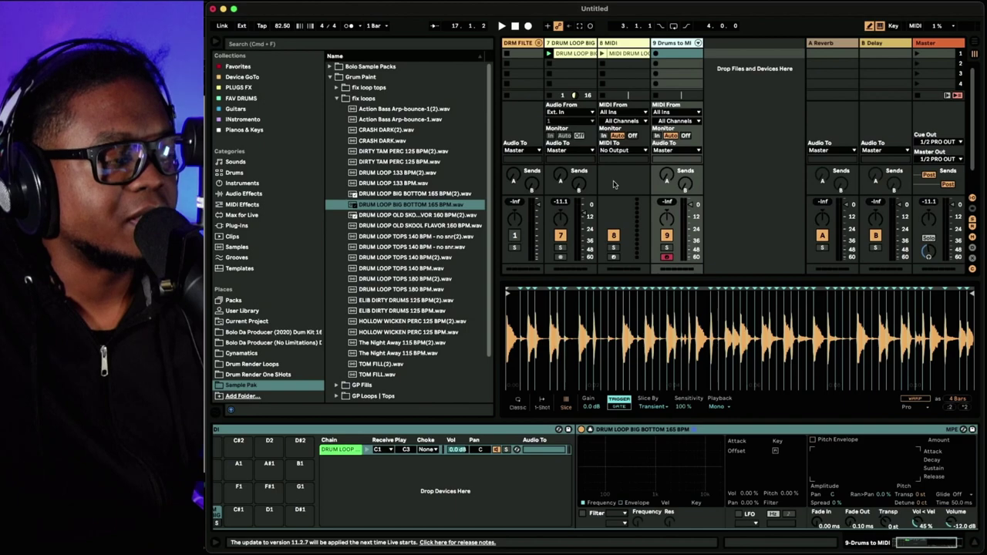
click(632, 45)
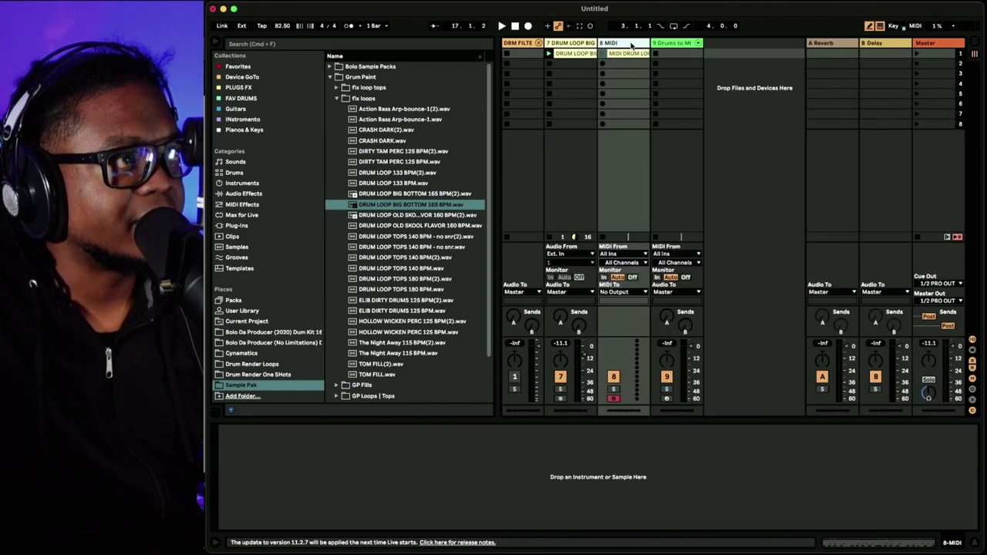
click(670, 43)
click(576, 43)
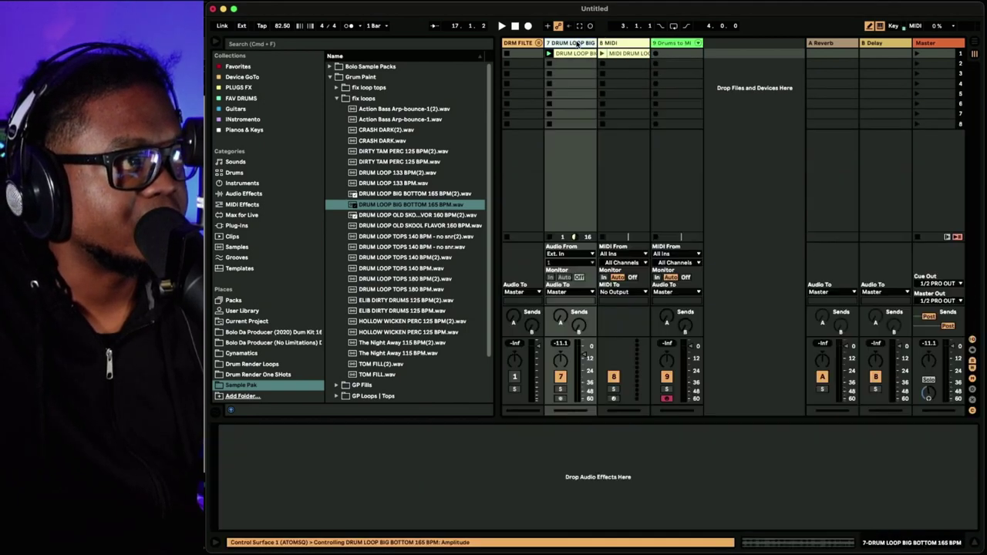
click(621, 43)
click(672, 43)
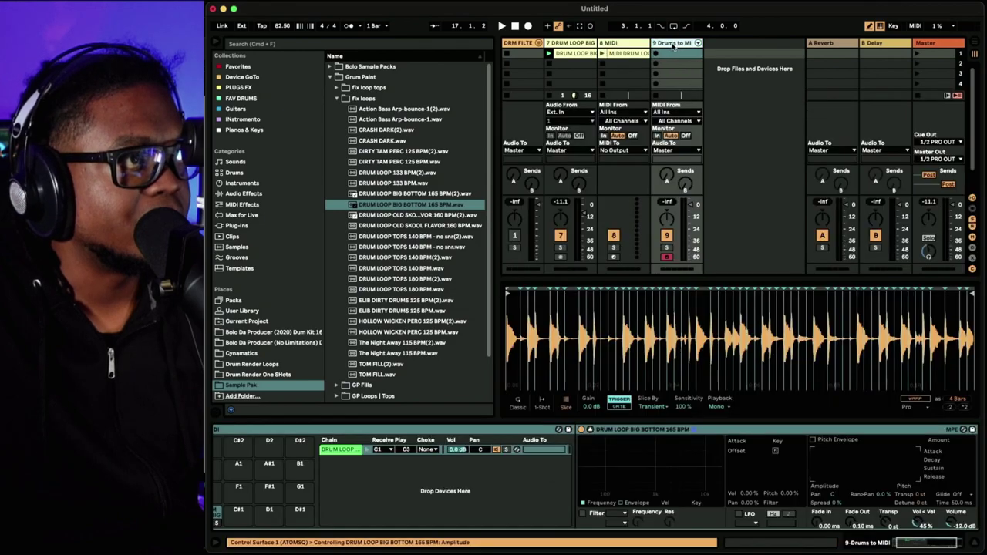
Step: Select the MIDI track without an instrument and search the browser for "simp"
click(617, 45)
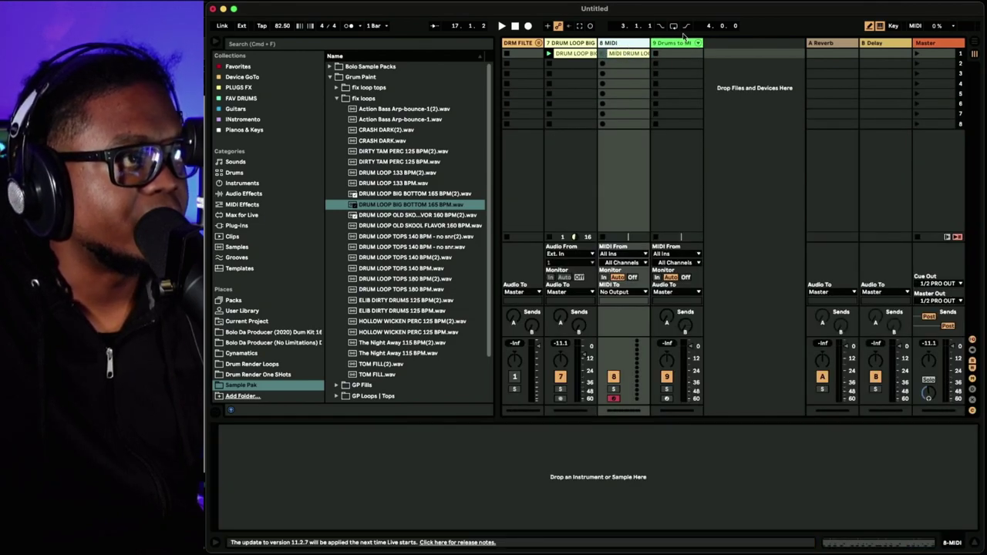
click(437, 44)
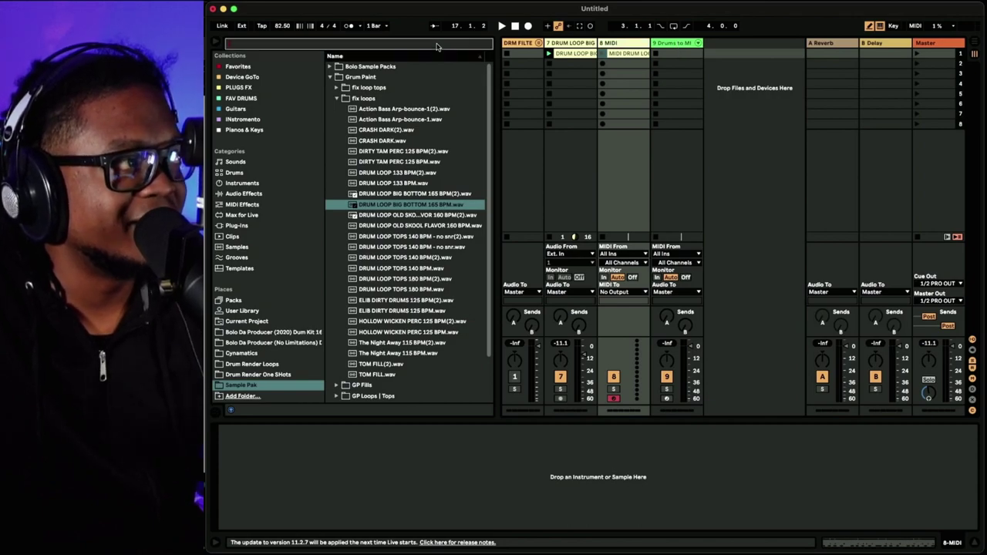
text(simp)
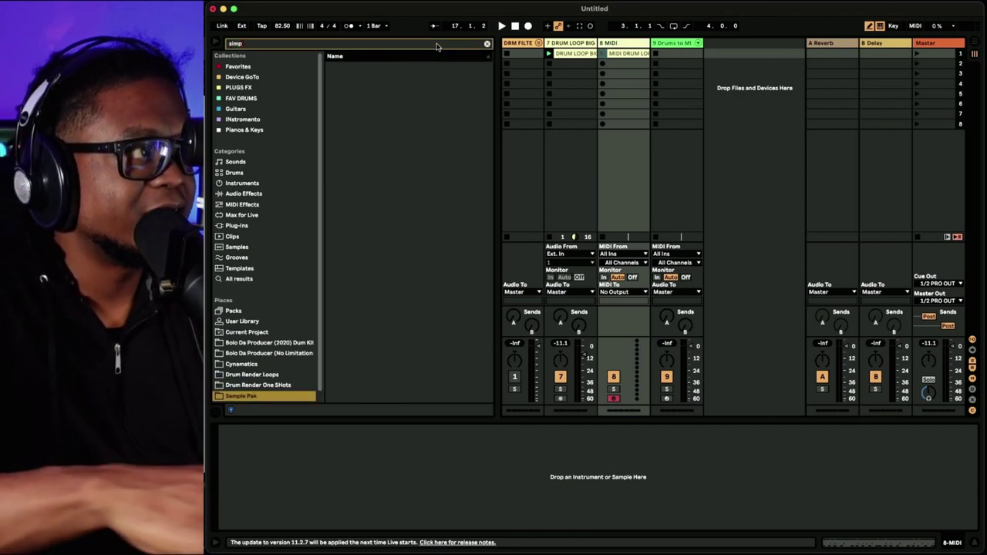